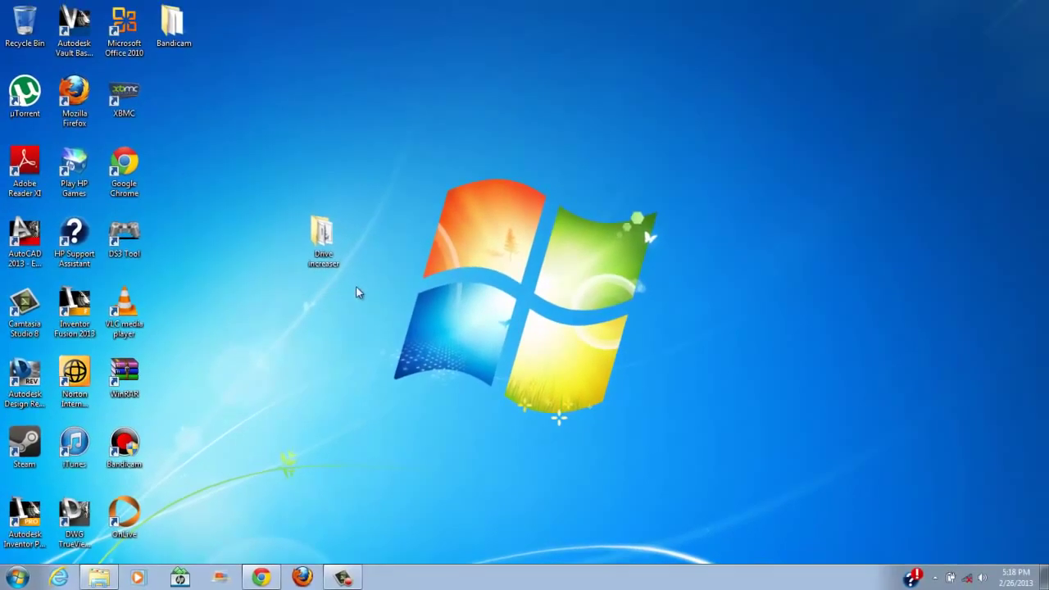
Run Drive Increaser 2.bat from the Drive increaser folder and move its console aside.
mouse_move(357, 292)
left_mouse_down()
mouse_move(350, 202)
mouse_move(325, 297)
left_mouse_up()
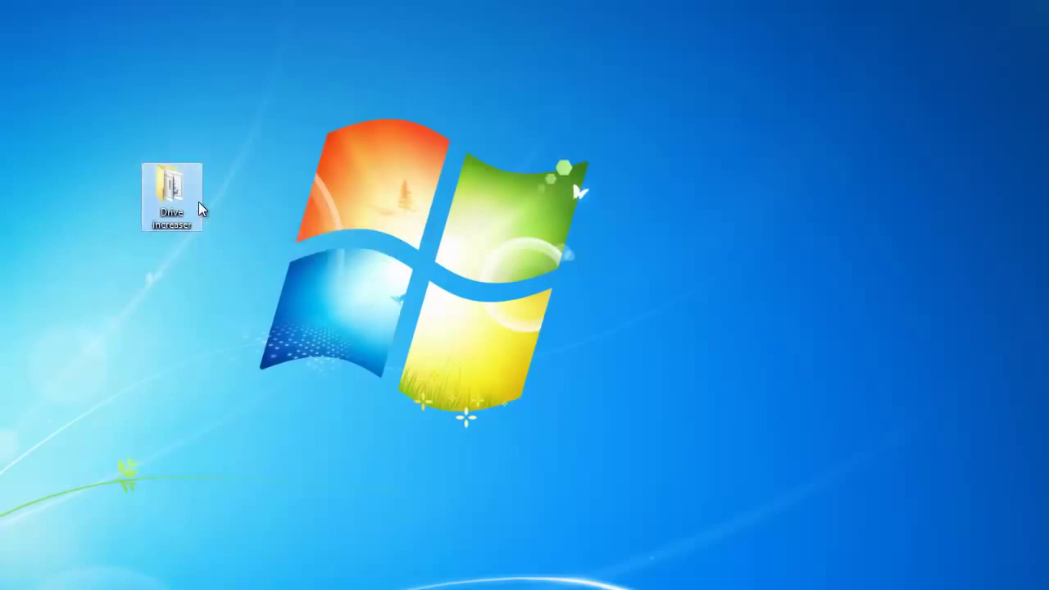
double_click(199, 205)
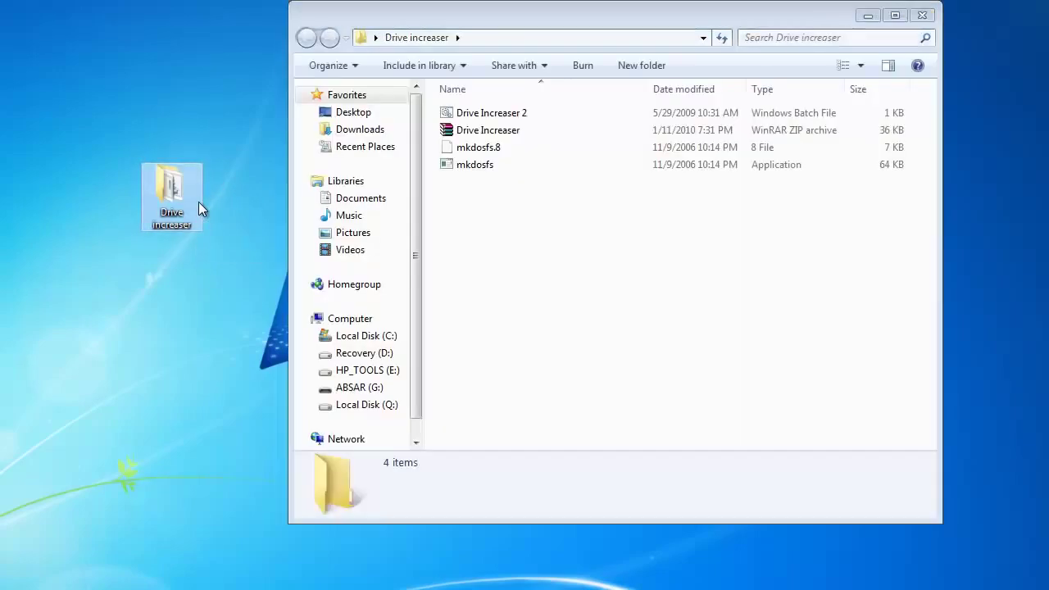
double_click(515, 119)
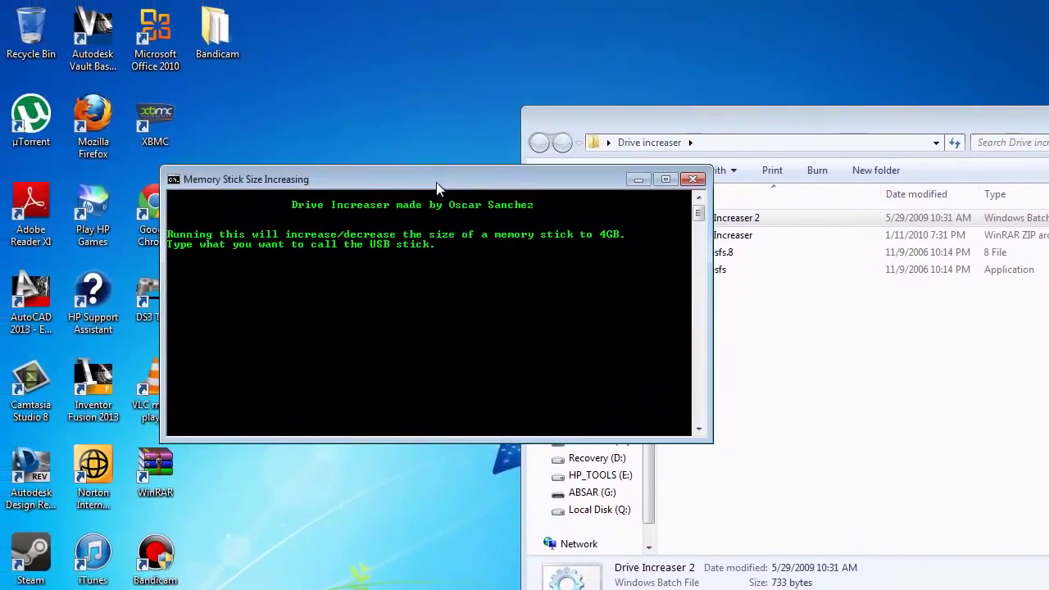
left_click_drag(380, 148, 335, 96)
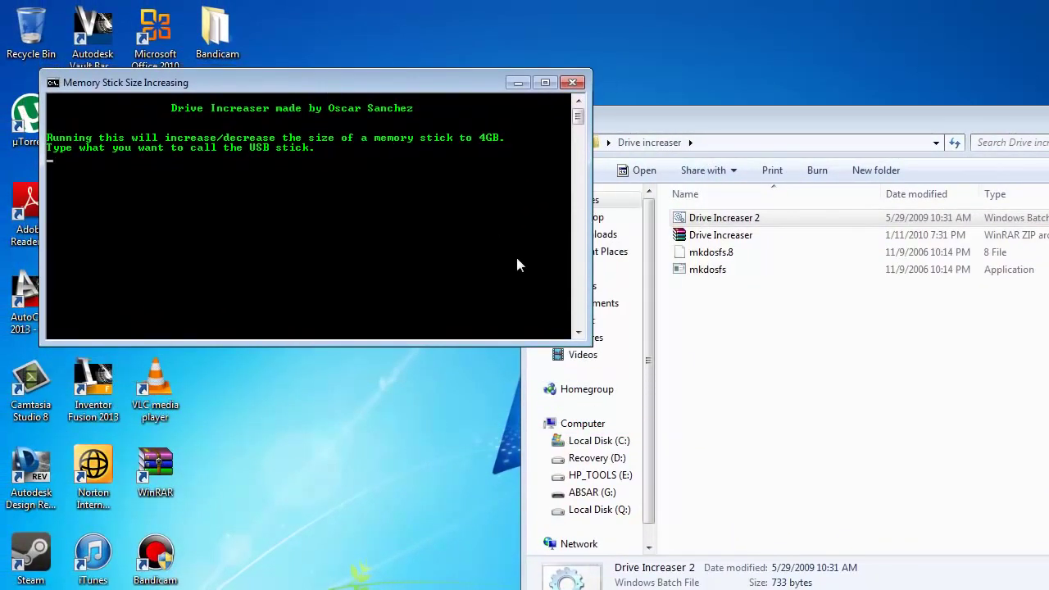
Show the Computer drive list with ABSAR (G:) at 501 MB and dismiss AutoPlay.
left_click(582, 424)
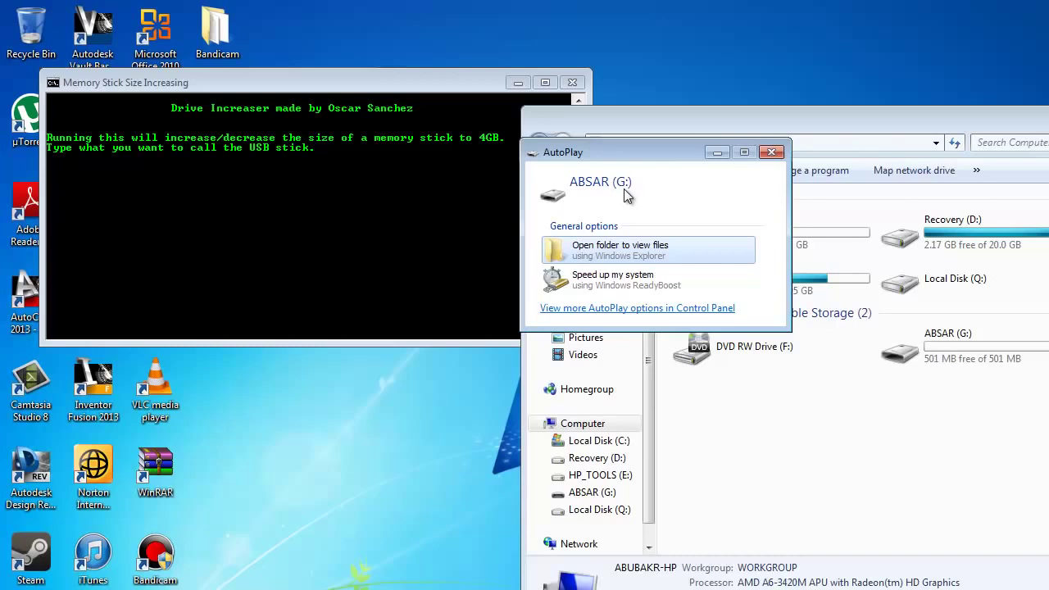
left_click(769, 154)
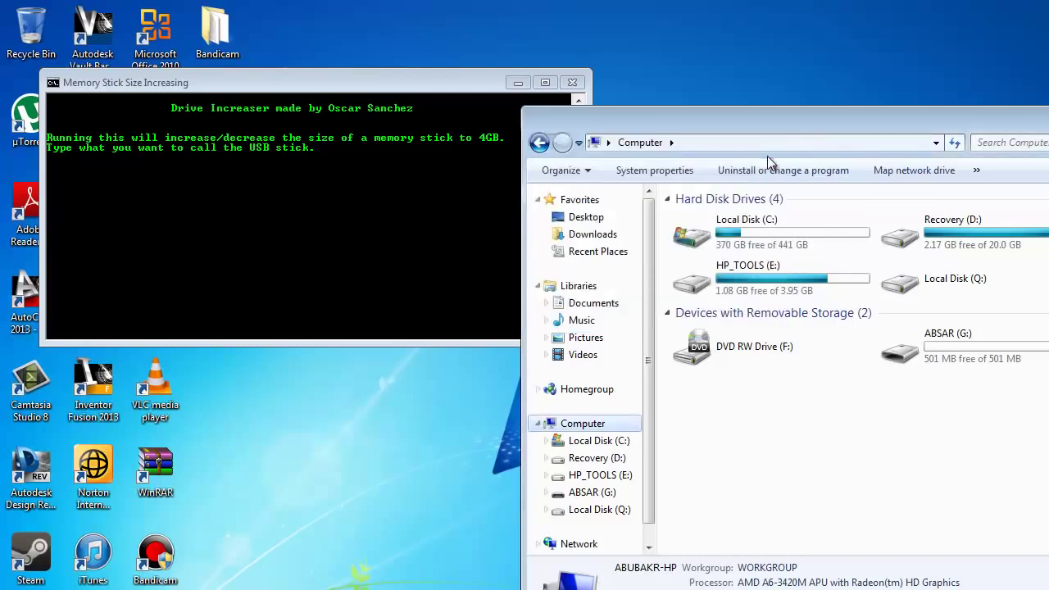
mouse_move(781, 274)
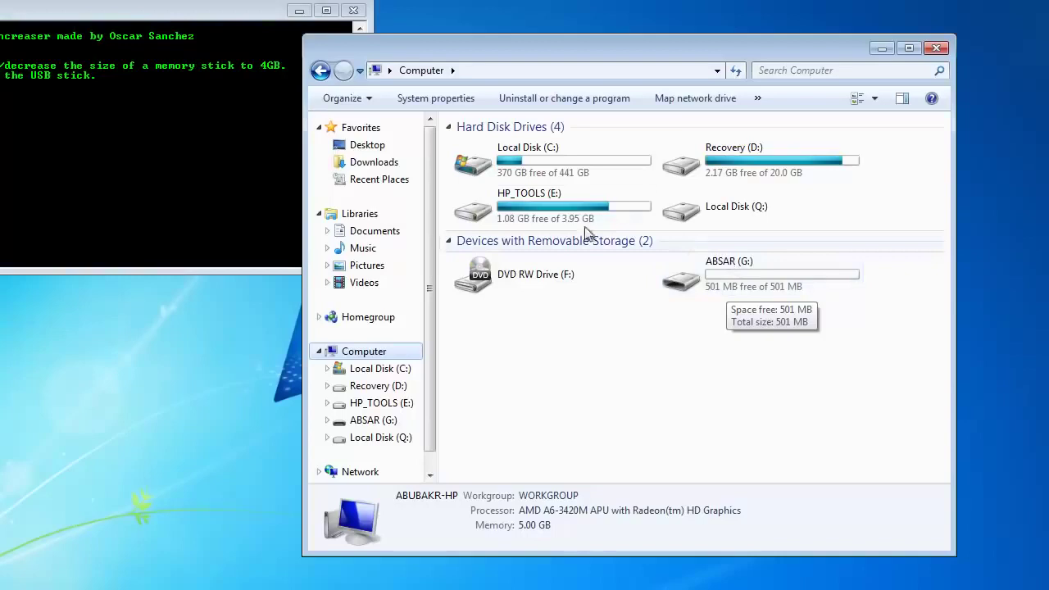
Enter 'absar' as the USB stick name in the Drive Increaser console.
left_click(94, 105)
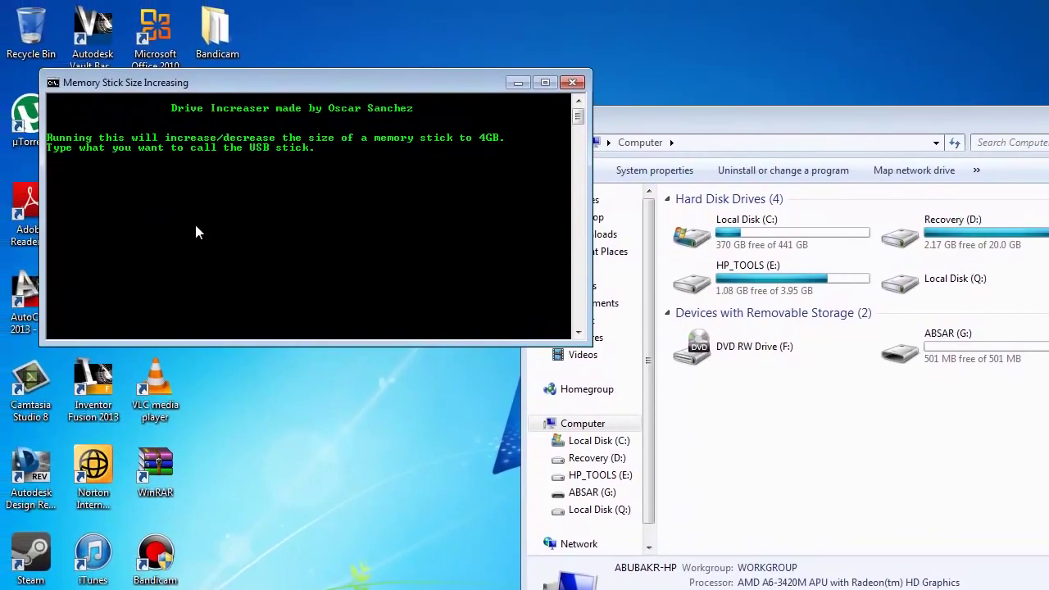
type("ab")
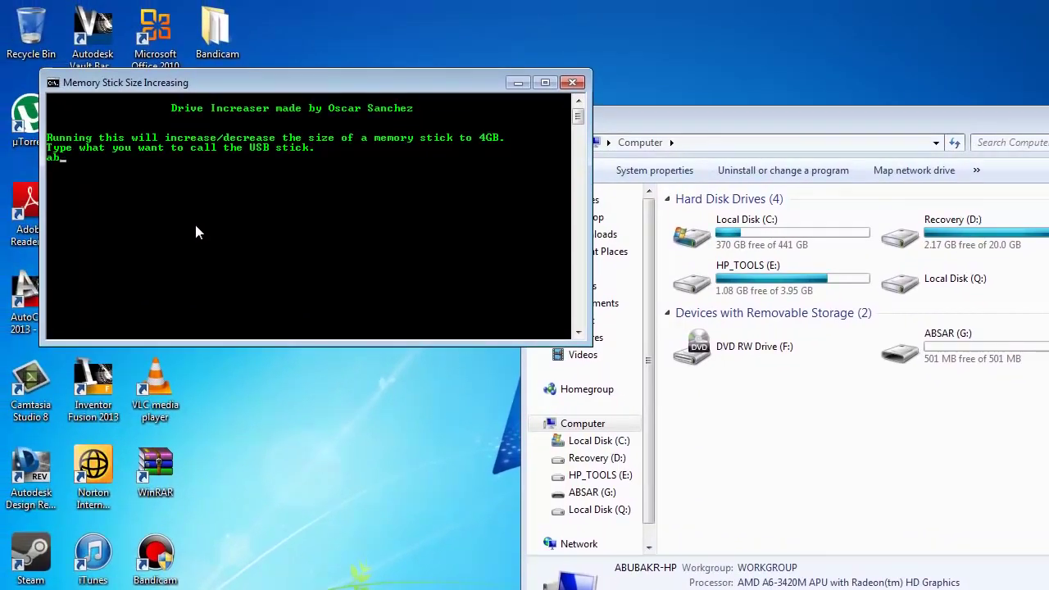
type("sar")
key("Return")
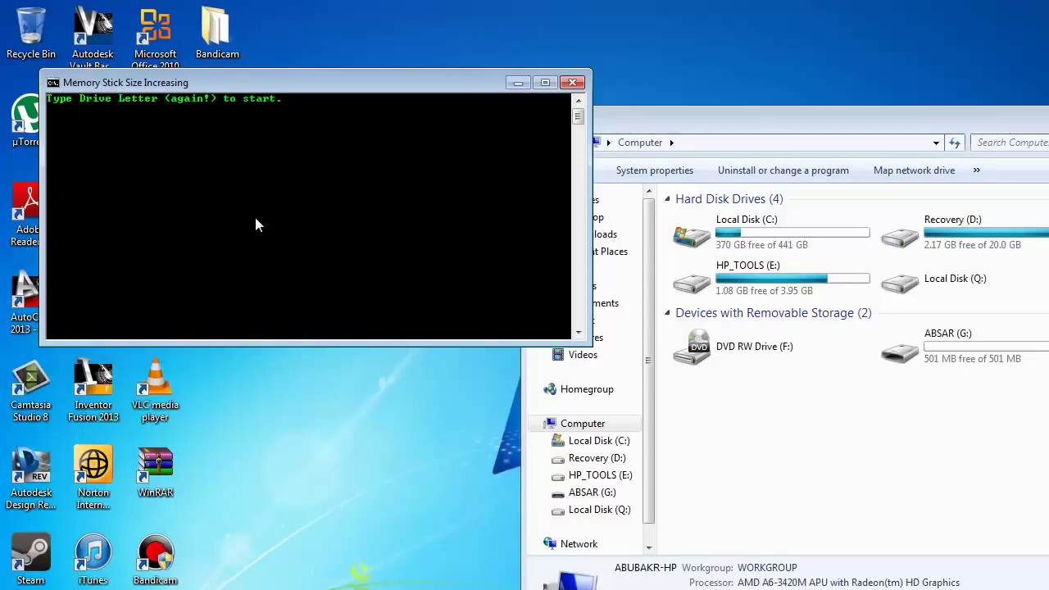
Enter drive letter G to format the stick to 3.99 GB.
type("G")
key("Return")
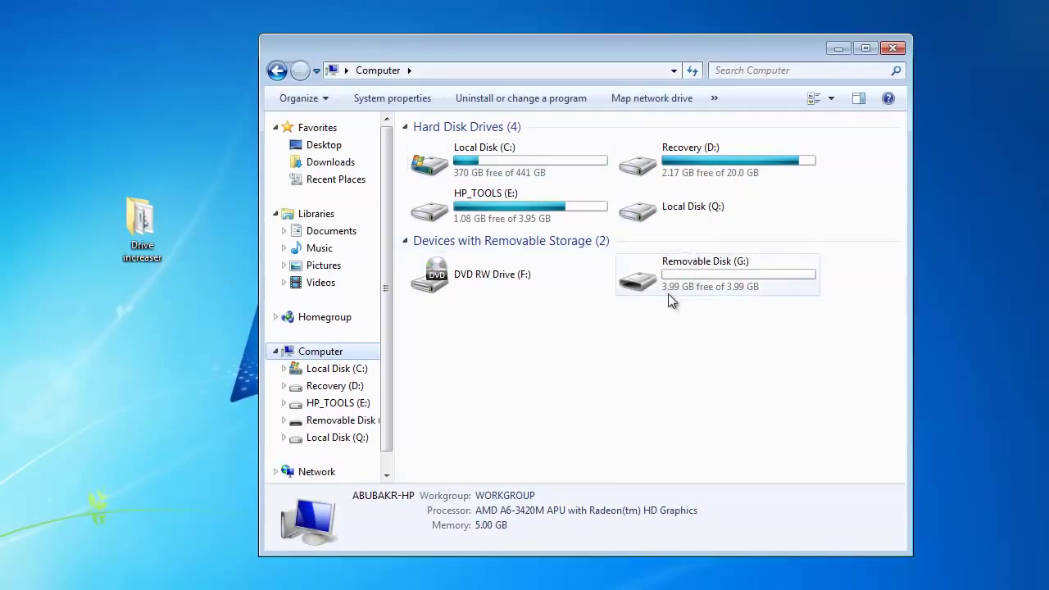
mouse_move(691, 297)
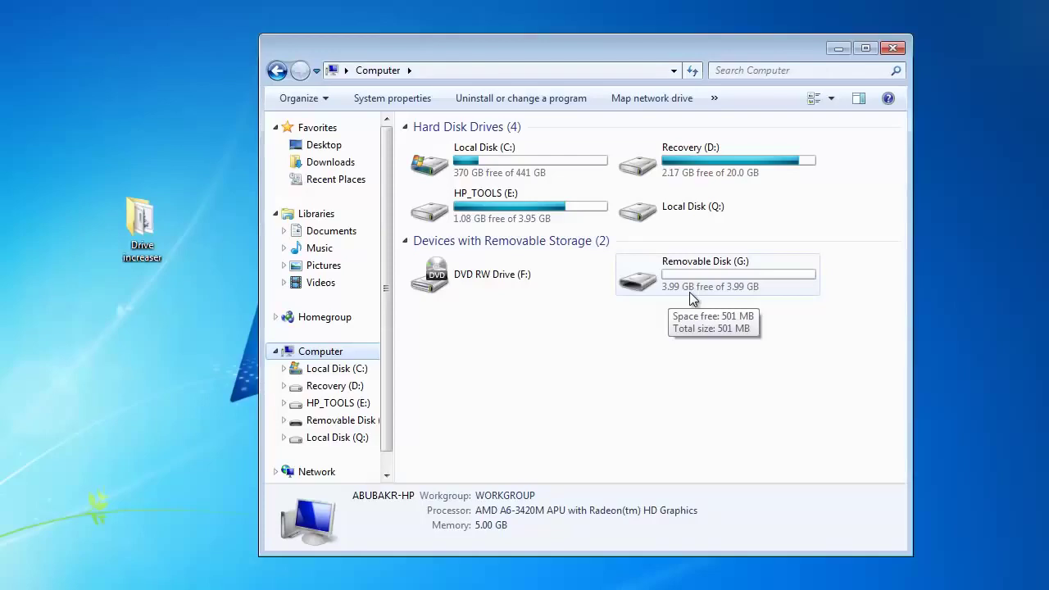
Open absar (G:) twice to confirm it's empty, then return to the Computer list.
double_click(689, 292)
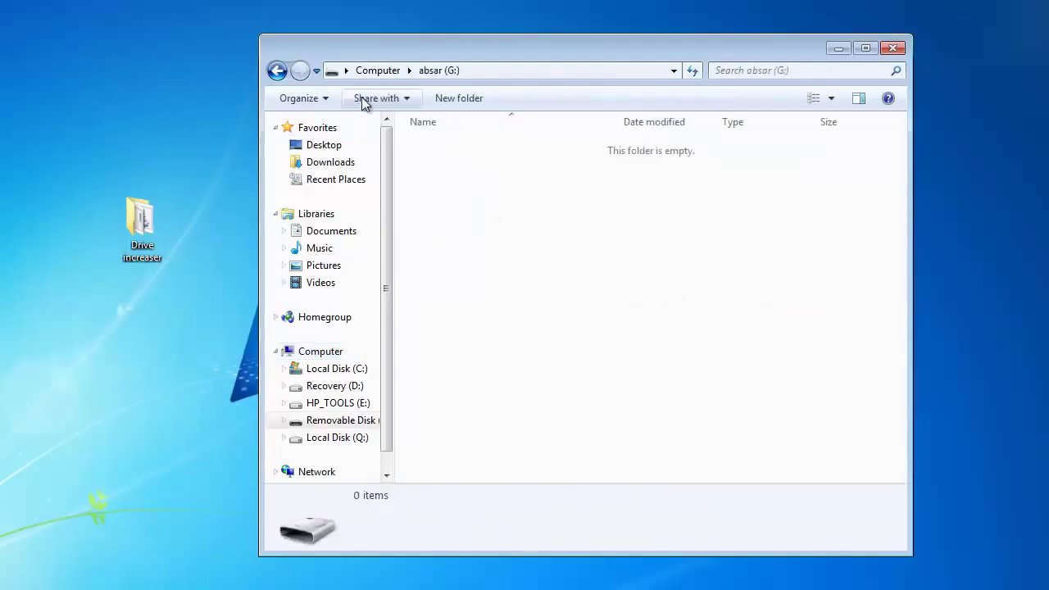
left_click(276, 71)
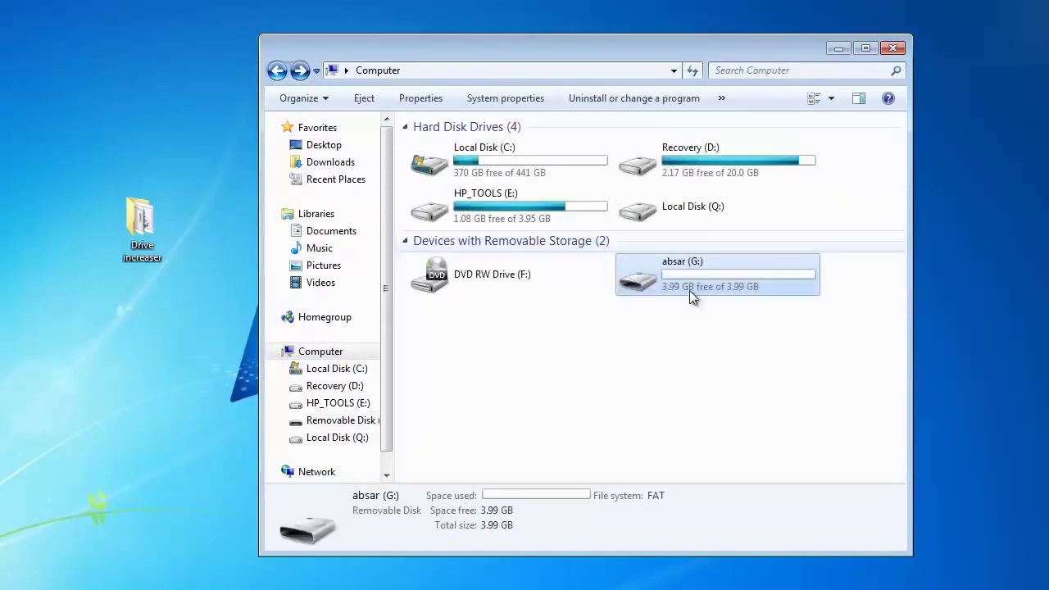
double_click(703, 291)
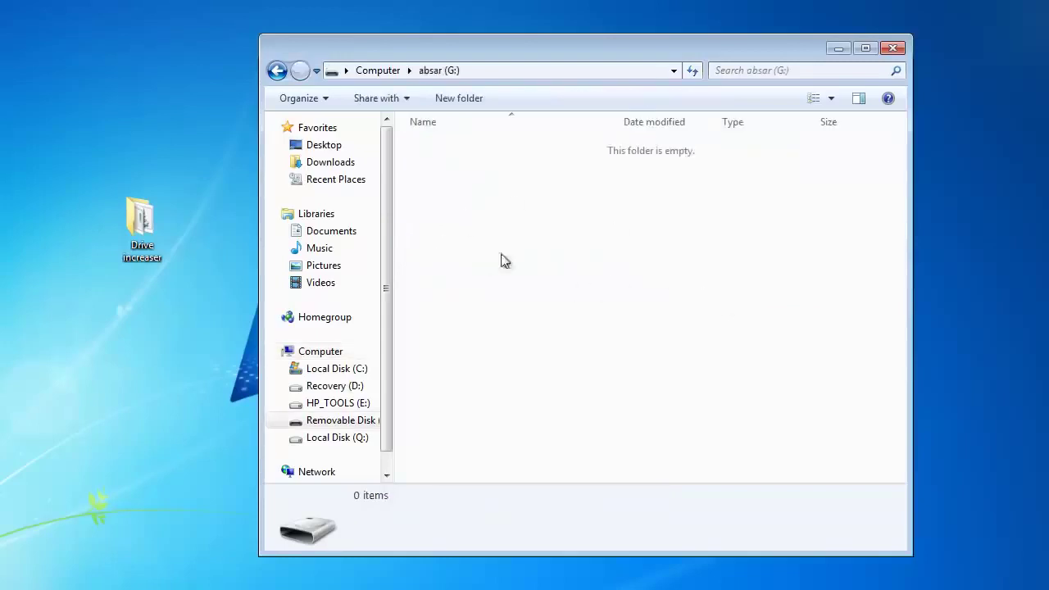
left_click(279, 73)
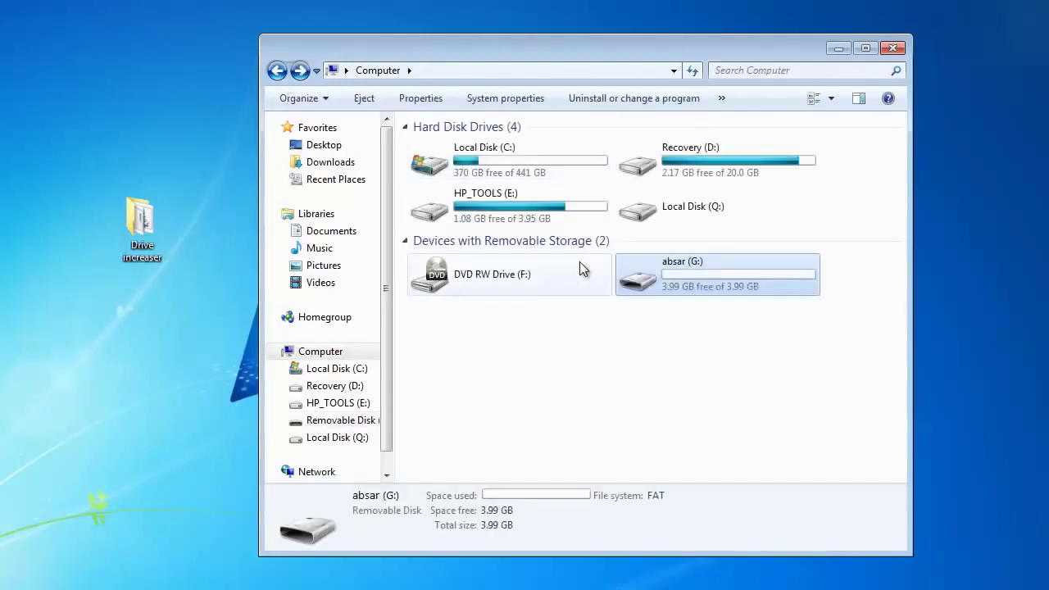